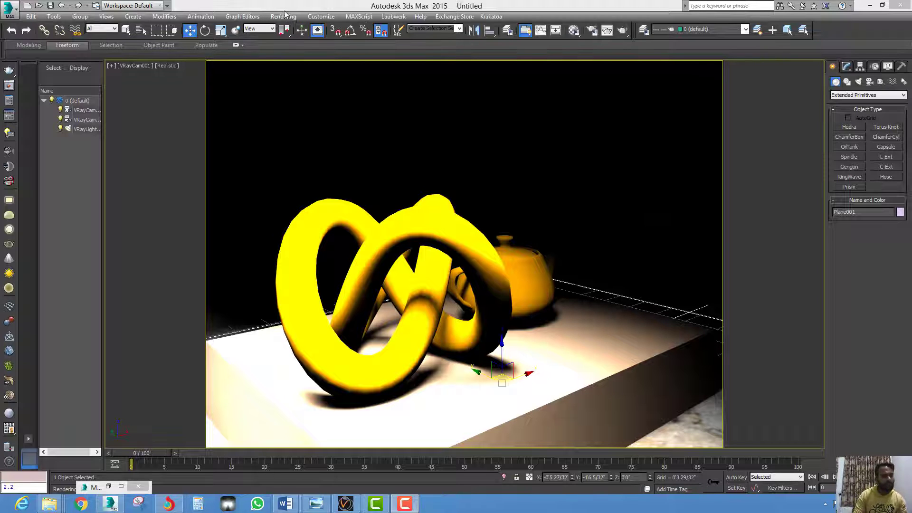
- Confirm Gamma/LUT correction is enabled at gamma 2.2 in Preferences and accept
click(321, 16)
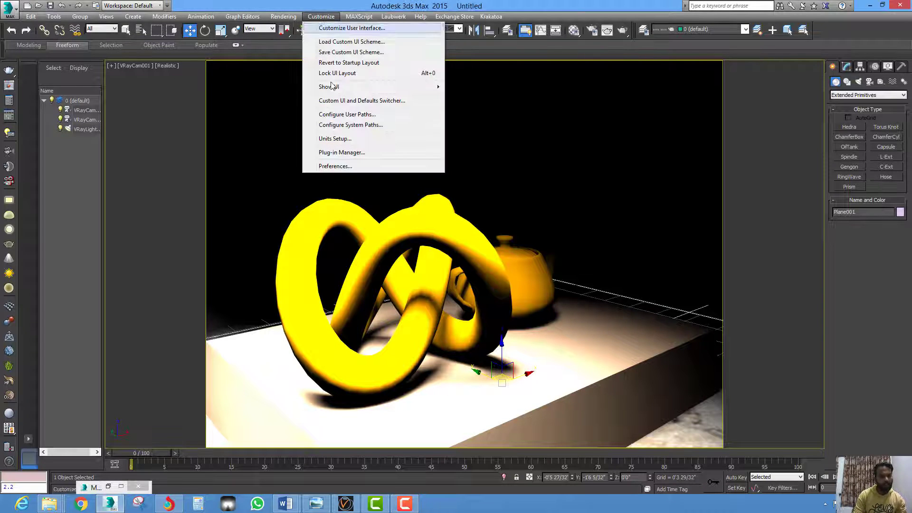
click(345, 166)
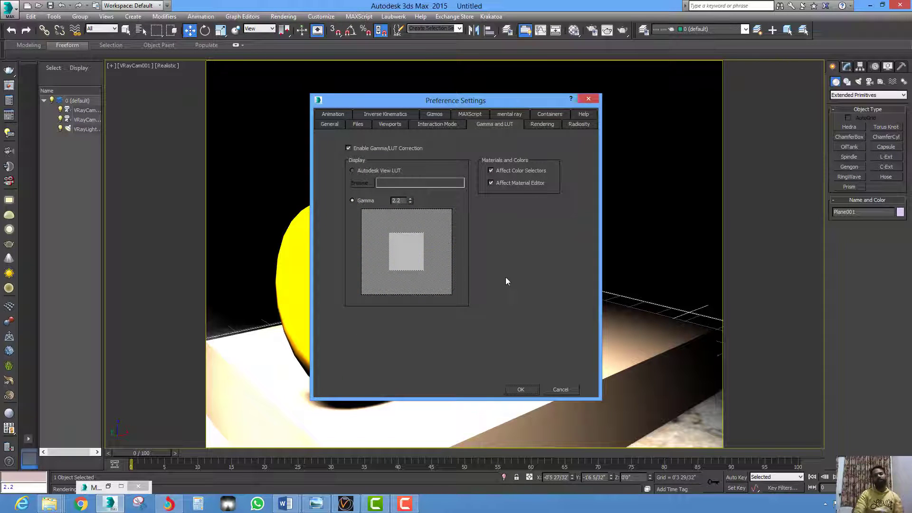
click(520, 389)
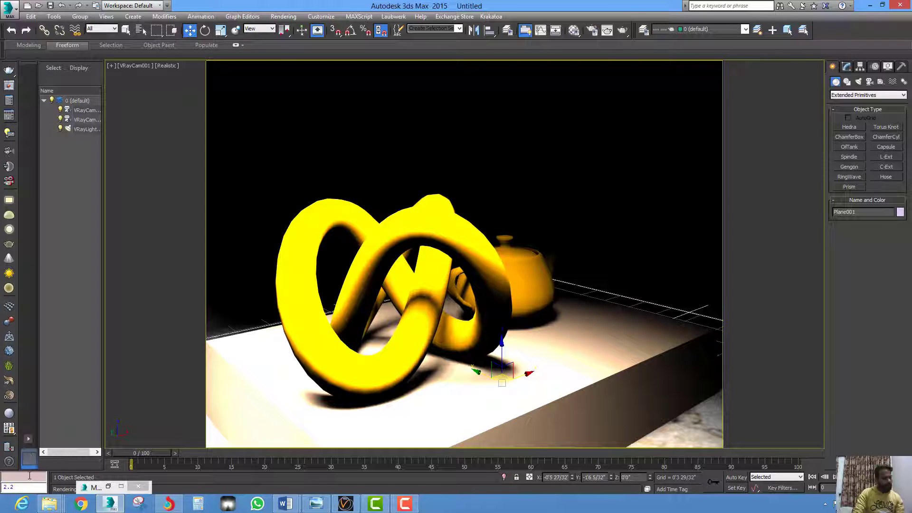
- Run fileoutgamma=1.0 in the MAXScript mini-listener so file output gamma becomes 1.0
text(fi)
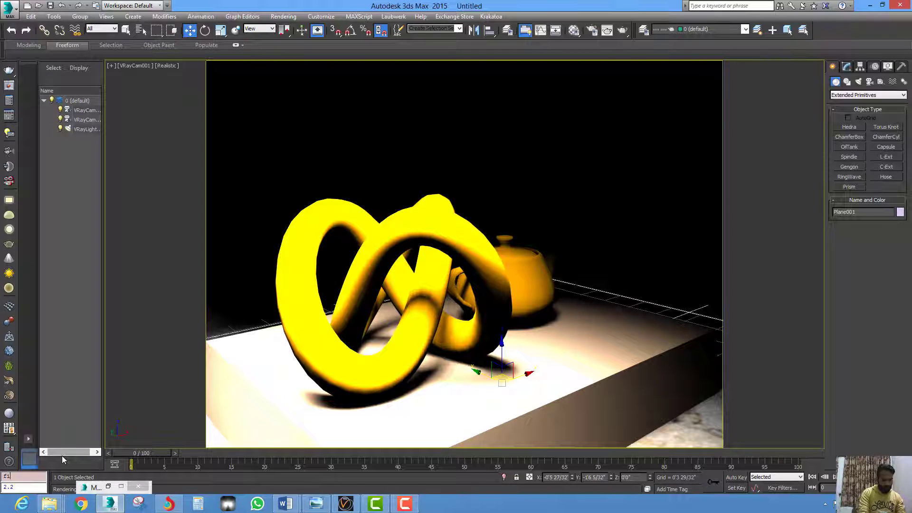
text(leoutg)
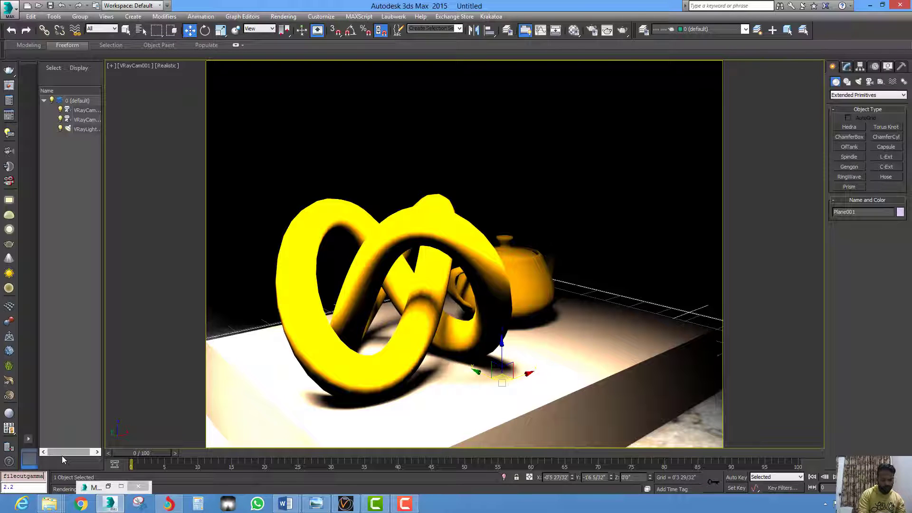
text(amma=1.0)
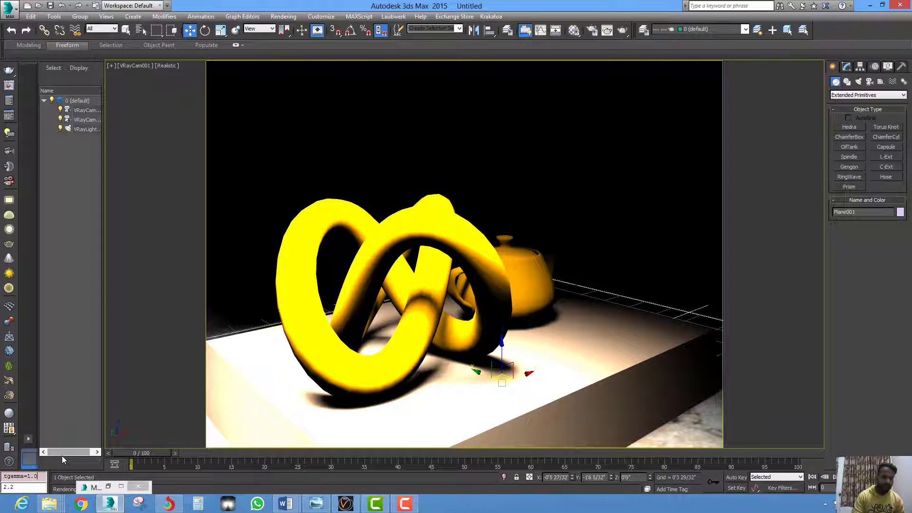
key(Return)
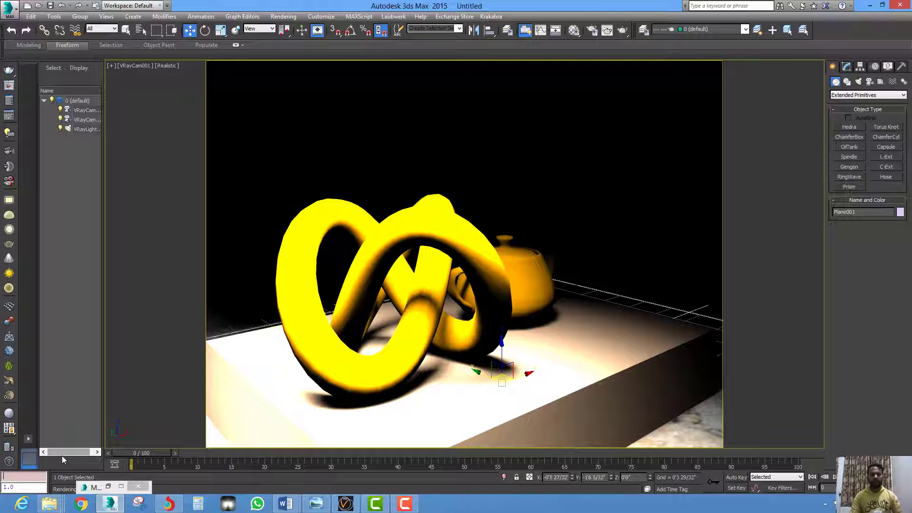
- Render the camera view of the knot and teapot with V-Ray, then start saving the image
click(623, 31)
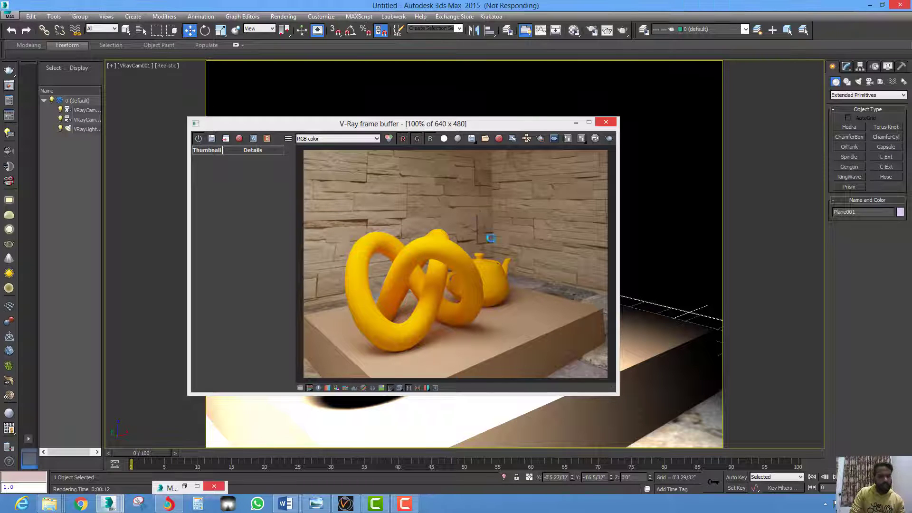
click(472, 138)
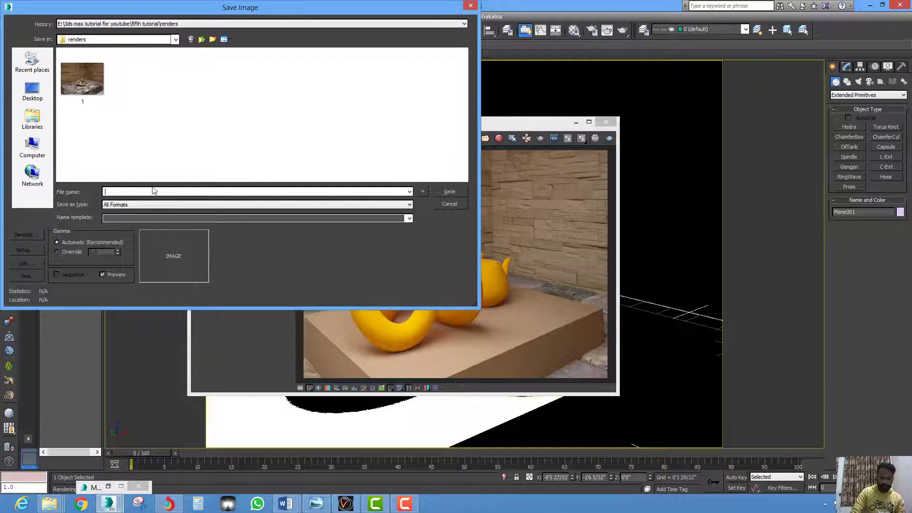
- Save the render as JPEG file '2' at quality 100 in the renders folder
text(2)
click(173, 204)
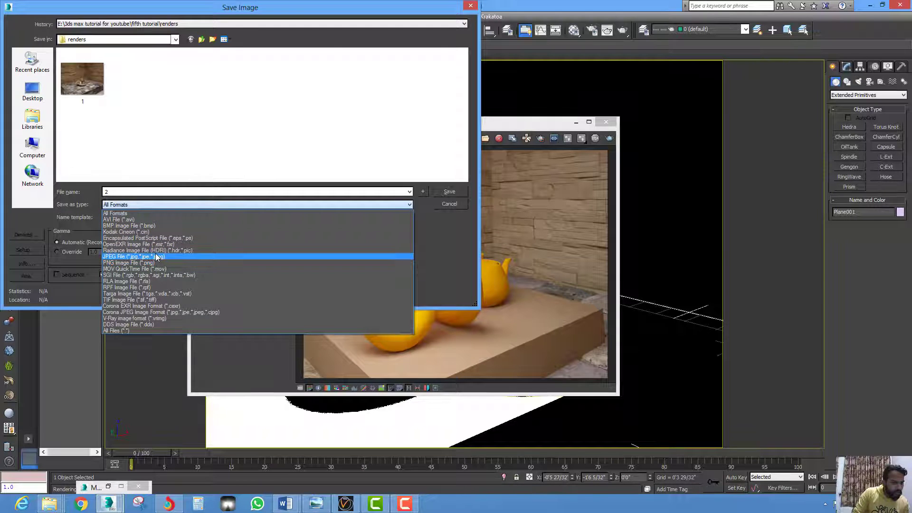
click(154, 257)
click(455, 193)
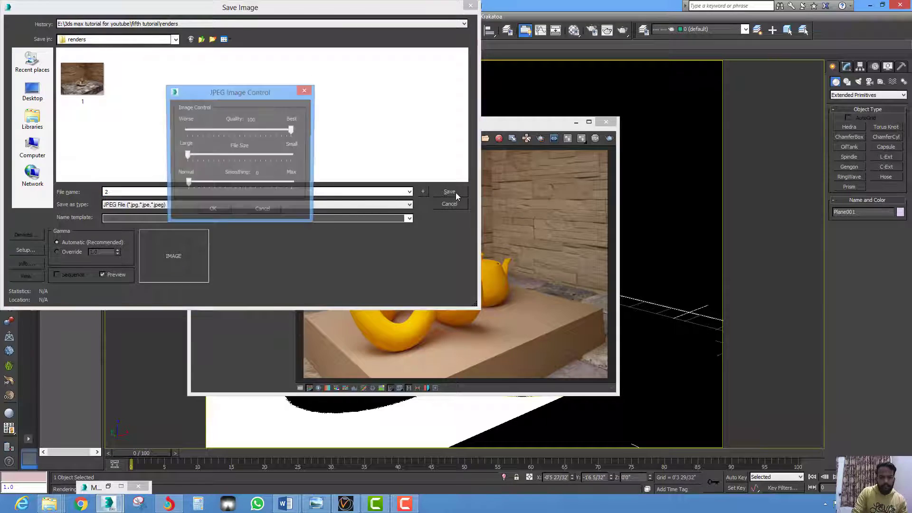
click(209, 207)
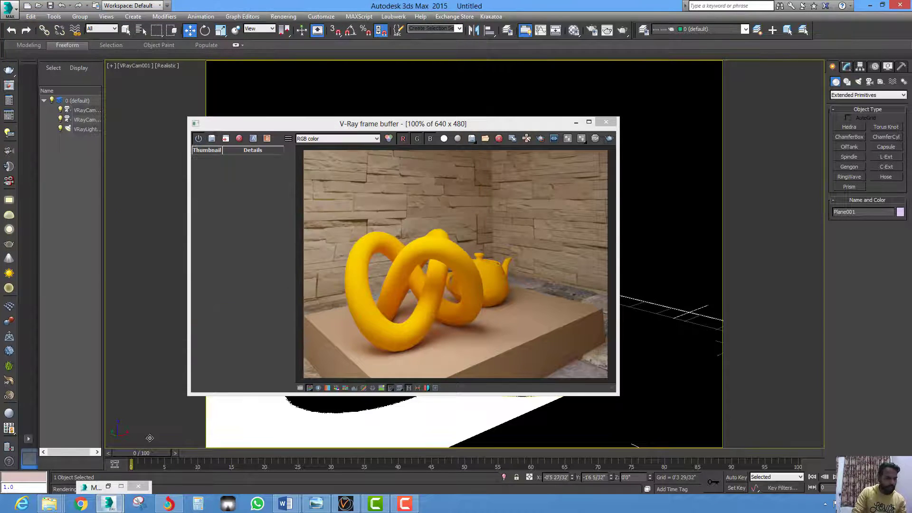
- Preview render 2 from the renders folder in Windows Photo Viewer, then close it
mouse_move(50, 502)
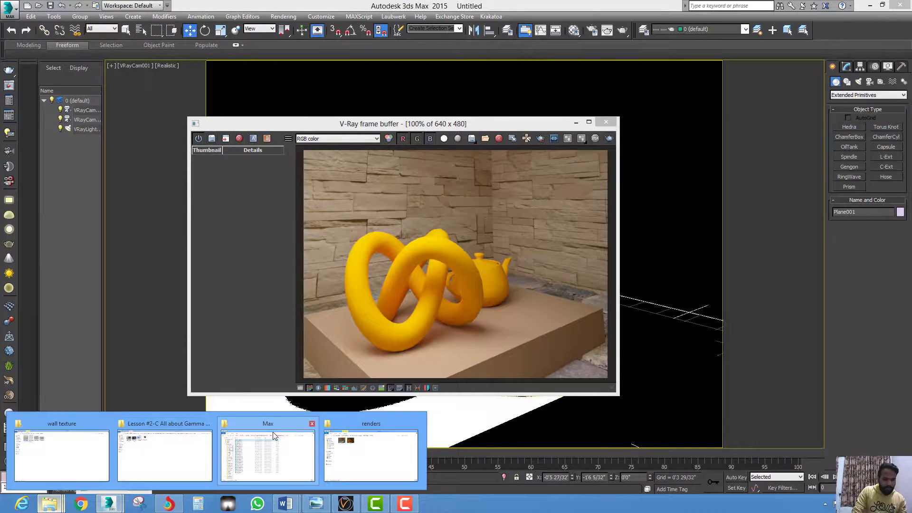
click(371, 454)
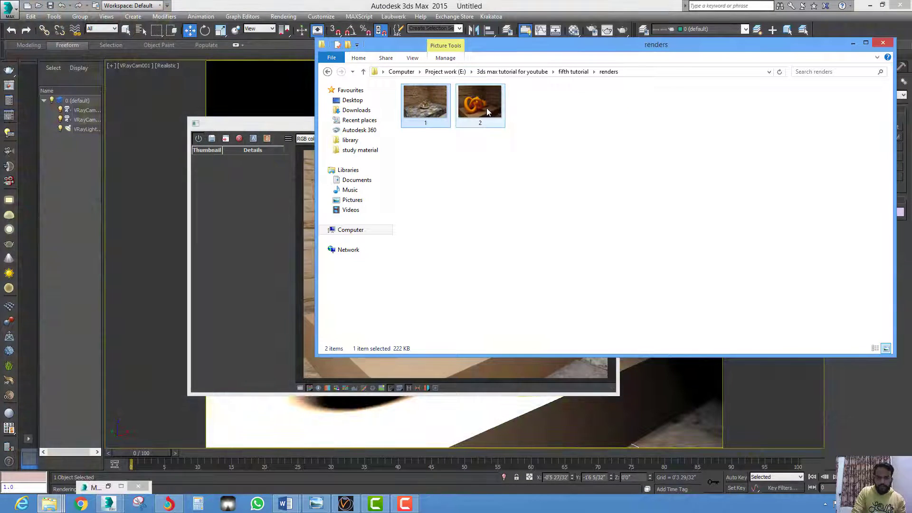
right_click(487, 108)
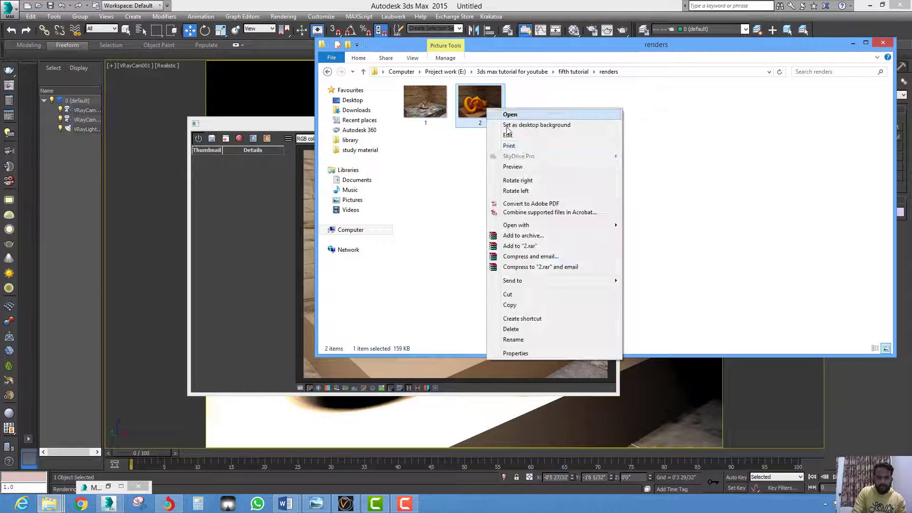
click(515, 169)
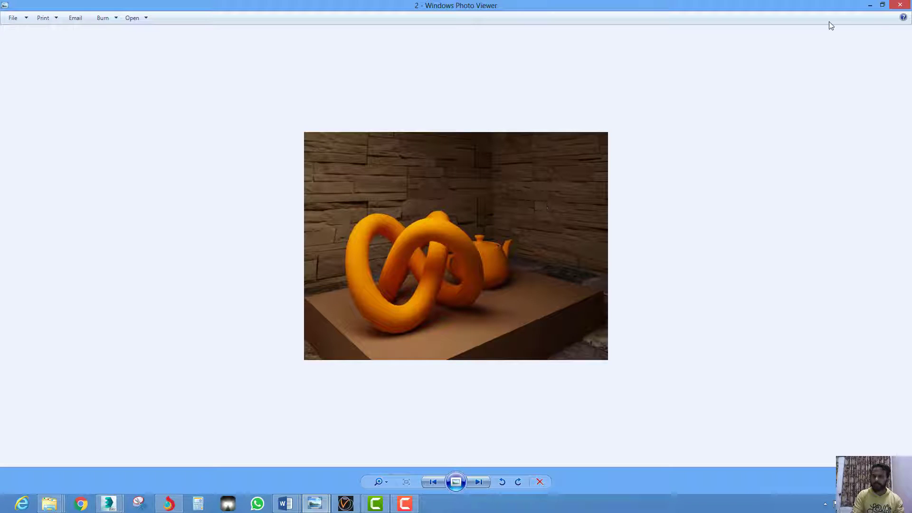
click(908, 6)
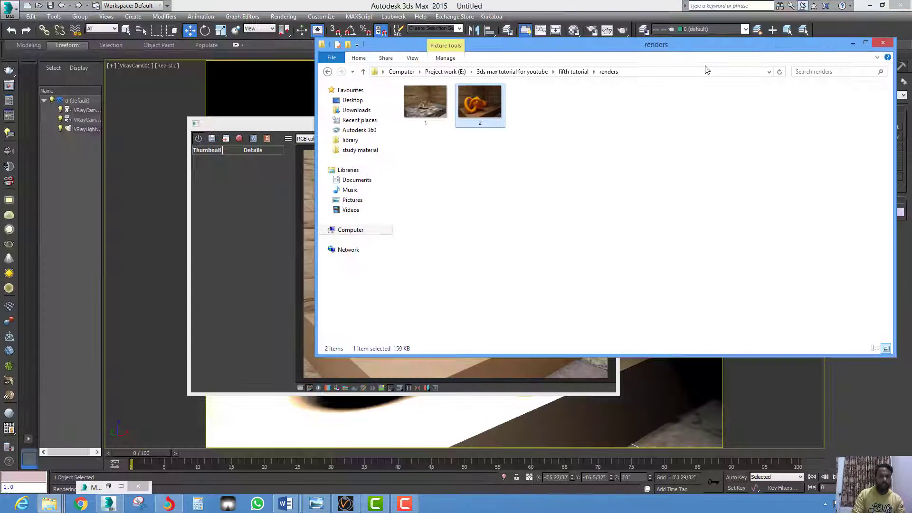
- Turn off sRGB display in the V-Ray frame buffer to check the render, then close the frame buffer
click(857, 40)
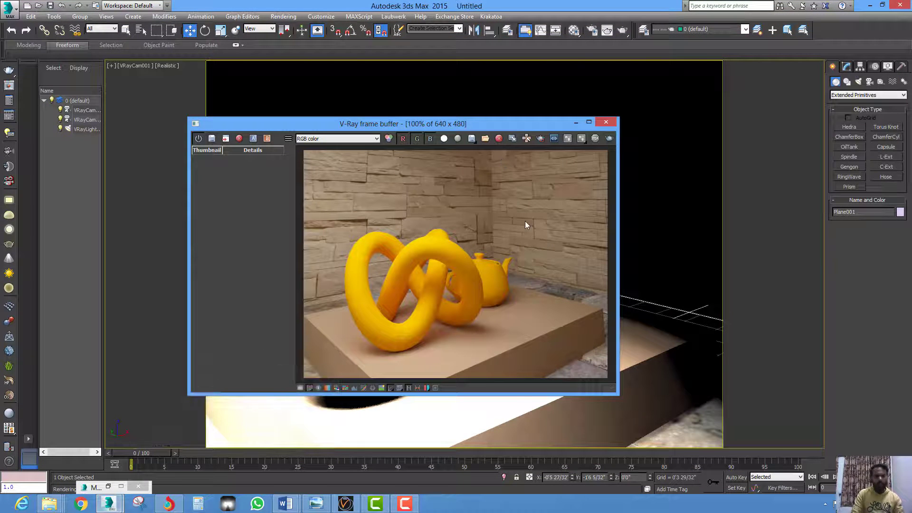
click(392, 389)
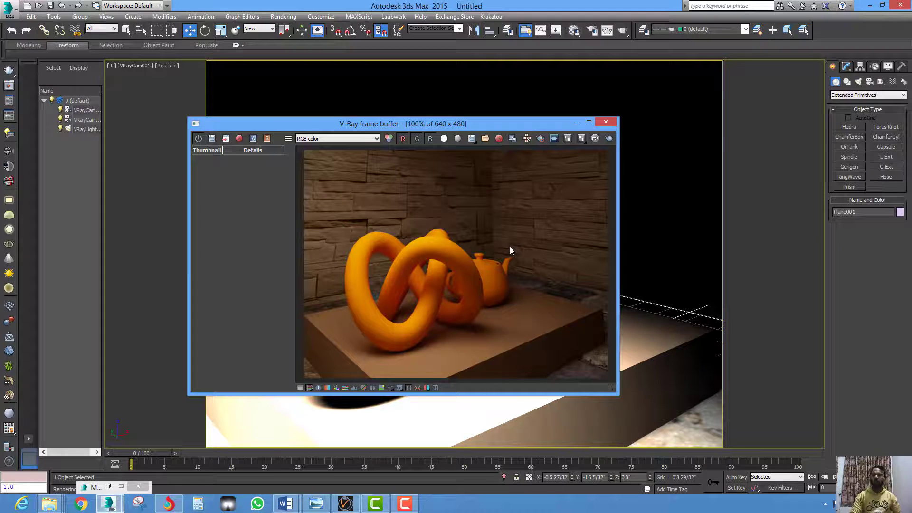
click(606, 122)
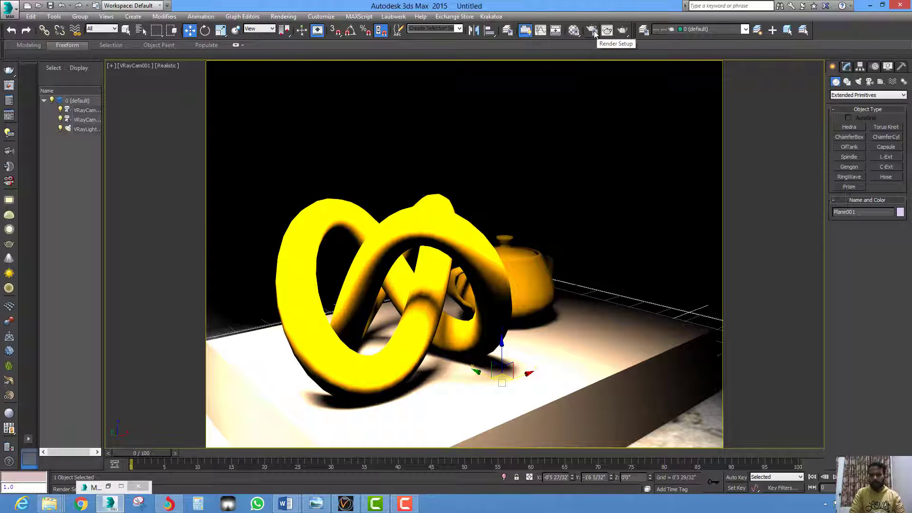
click(593, 30)
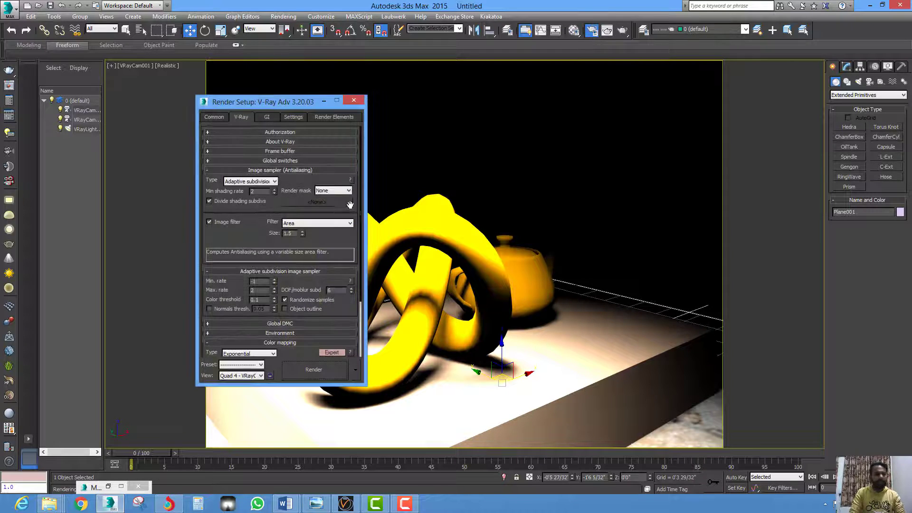
- Set the V-Ray Color mapping mode to 'Color mapping and gamma' with gamma 2.2
scroll(336, 293, down, 3)
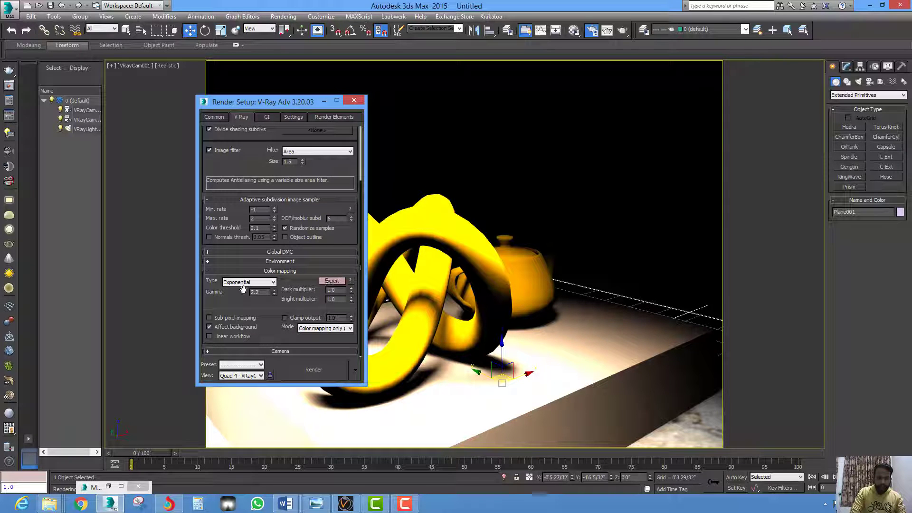
click(334, 328)
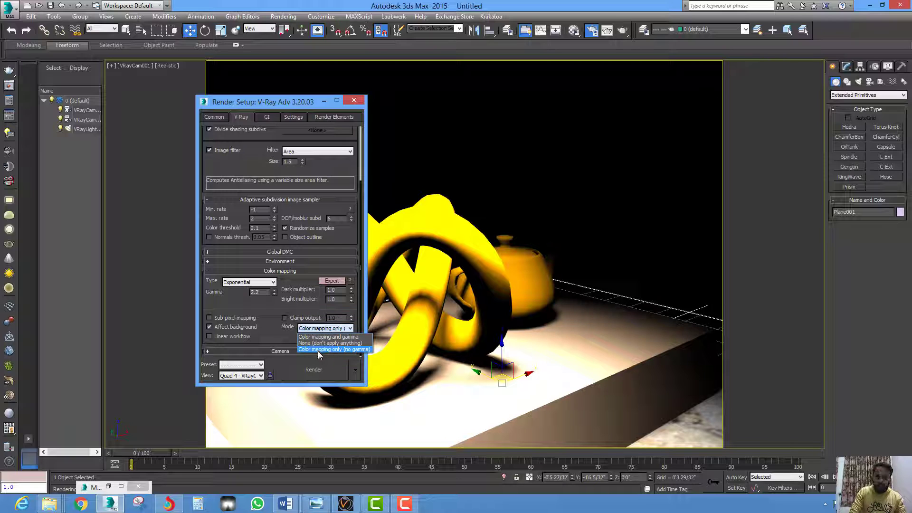
click(354, 338)
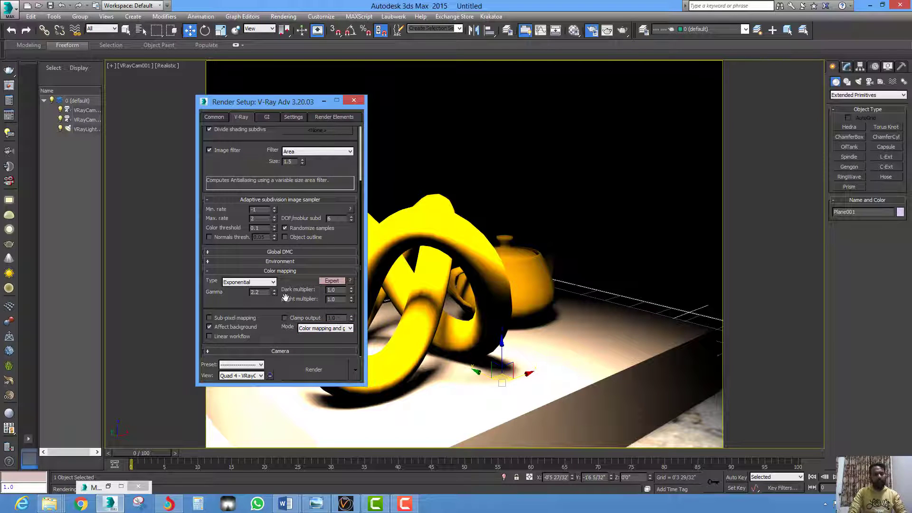
- Re-render the camera view from Render Setup, then start saving the new image
click(314, 369)
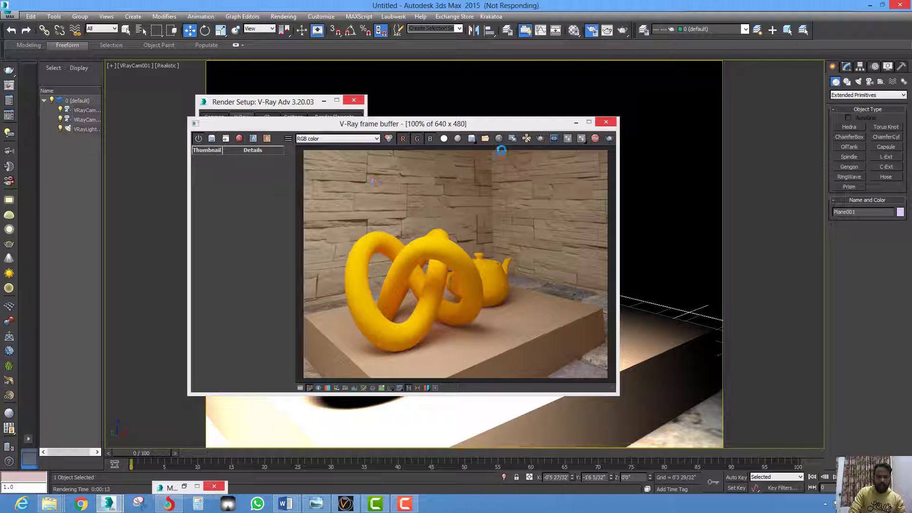
click(472, 139)
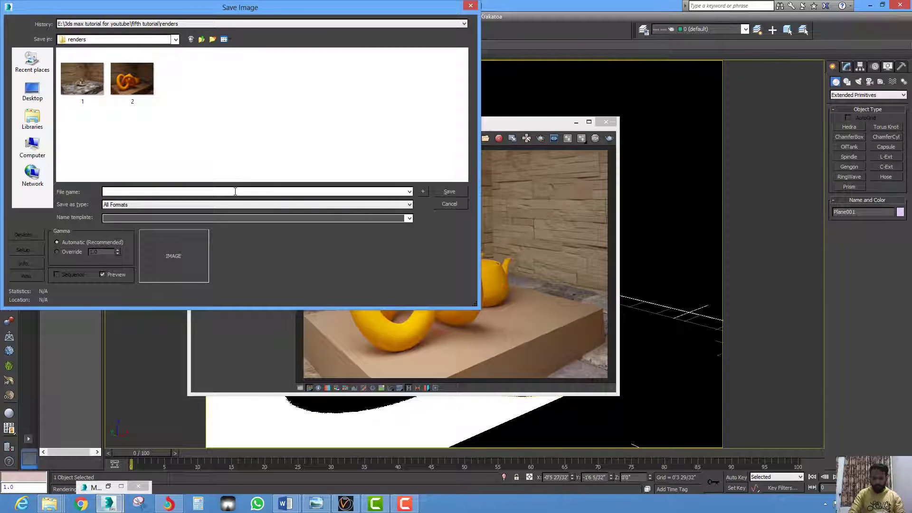
- Save the new render as JPEG file '3' at quality 100 in the renders folder
text(3)
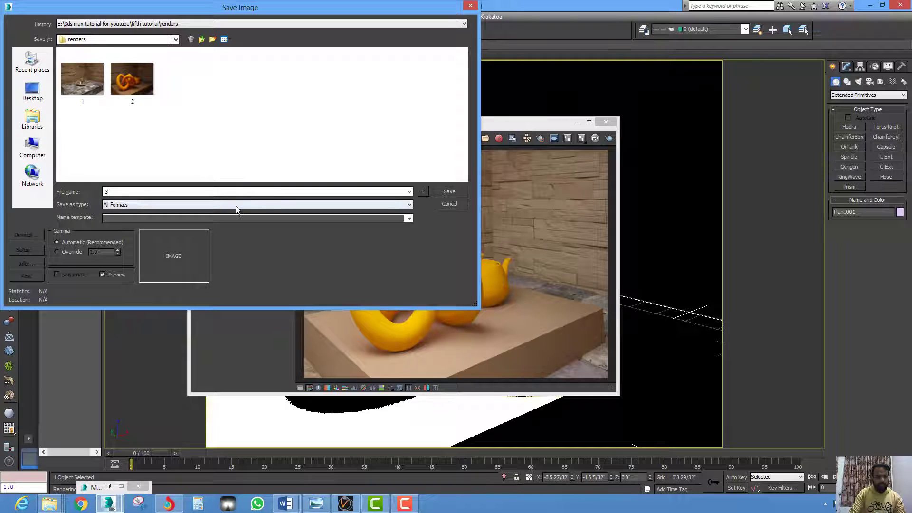
click(236, 209)
click(216, 259)
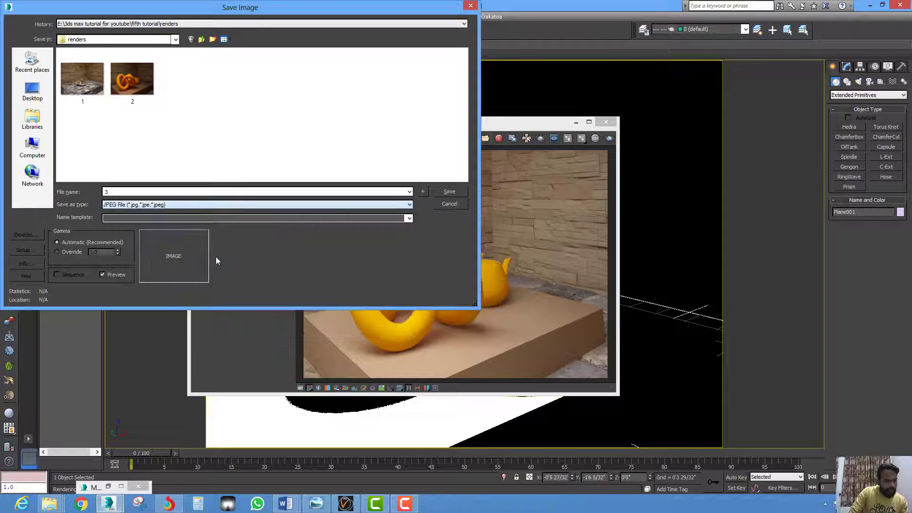
click(456, 195)
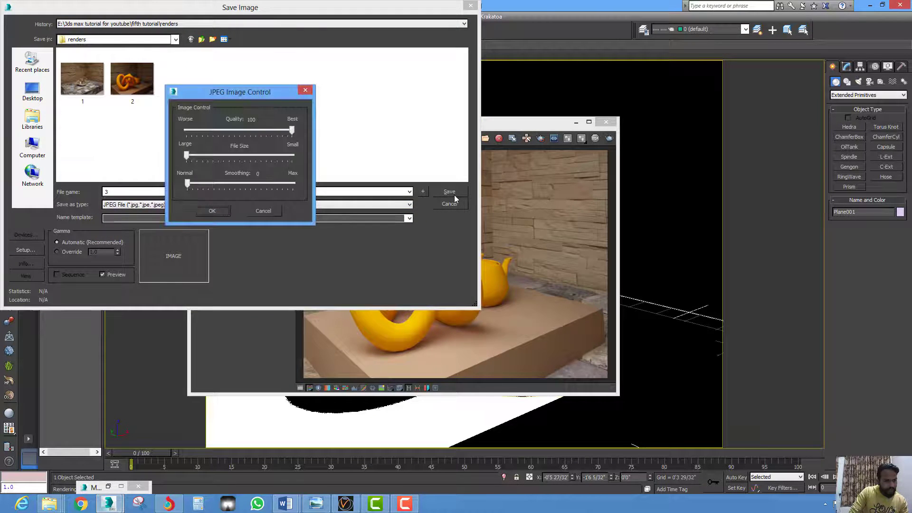
click(212, 209)
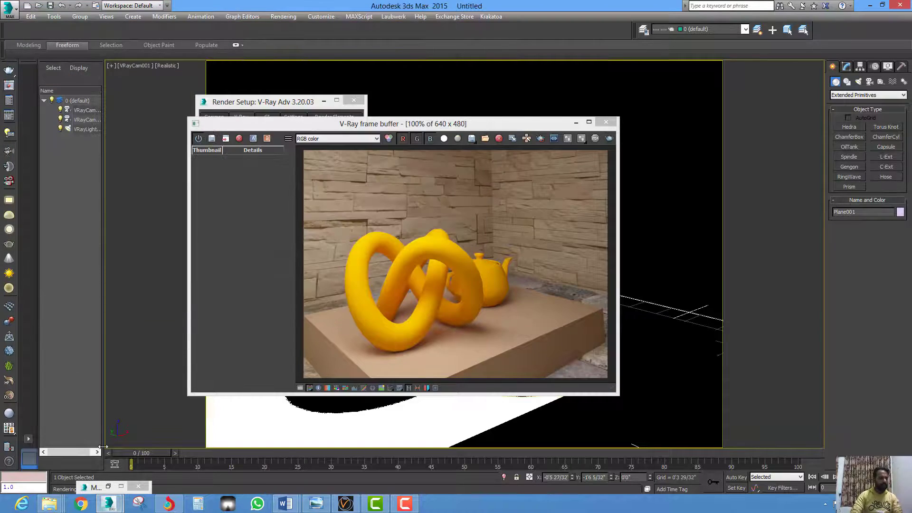
- Preview render 2 in Photo Viewer from the renders folder, then advance to the brighter render 3
mouse_move(52, 505)
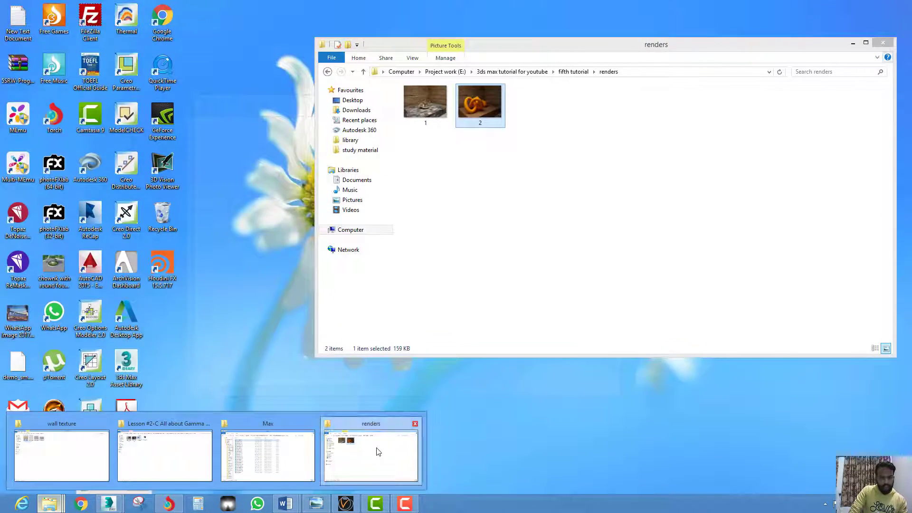
click(379, 452)
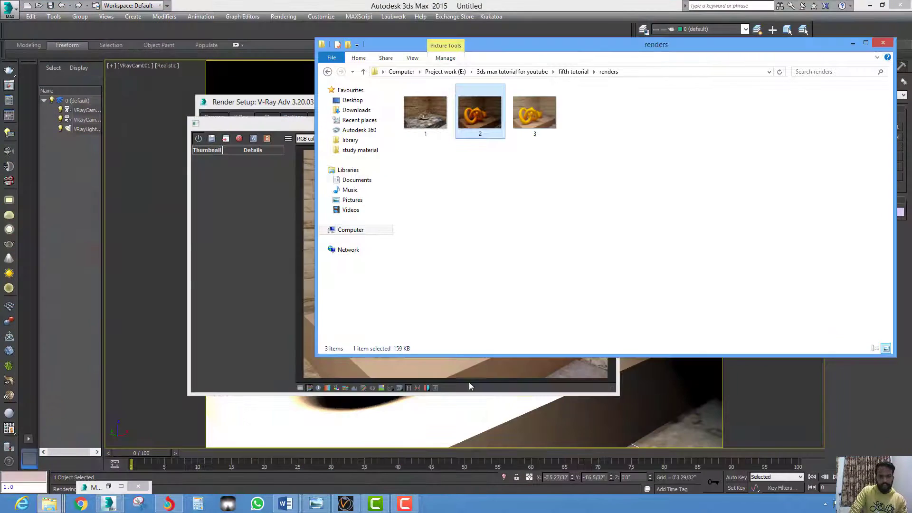
right_click(485, 118)
click(513, 174)
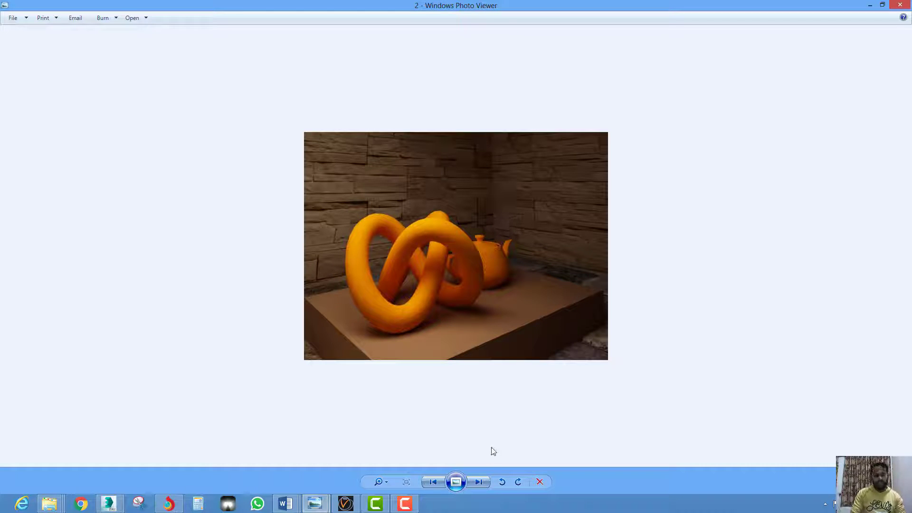
click(483, 478)
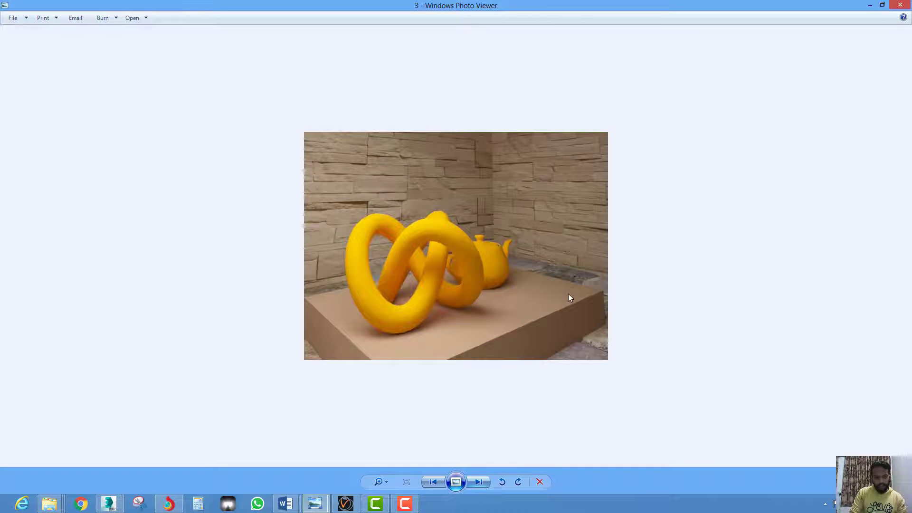